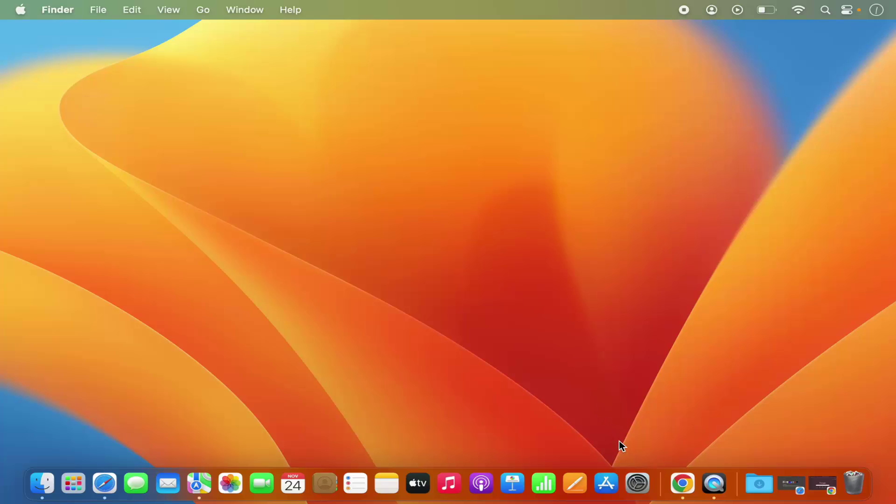
- Launch System Settings from the Dock, close it, and reopen it from the Apple menu
left_click(638, 483)
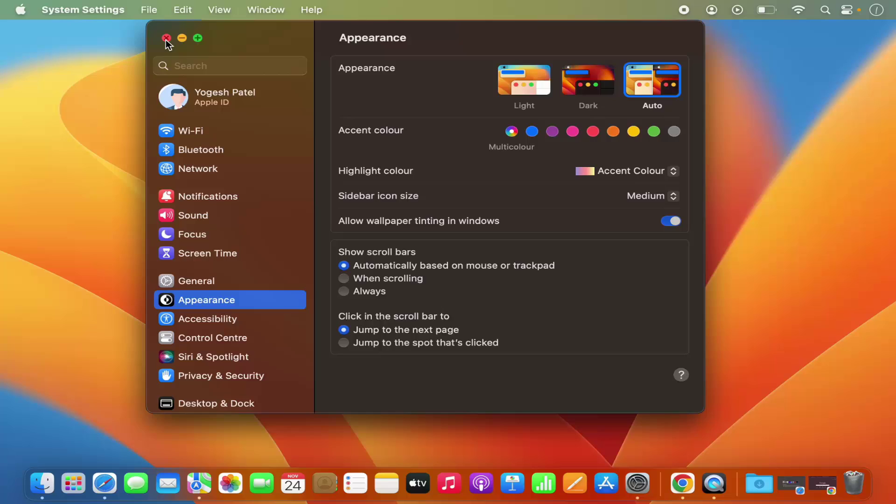
left_click(166, 39)
left_click(21, 11)
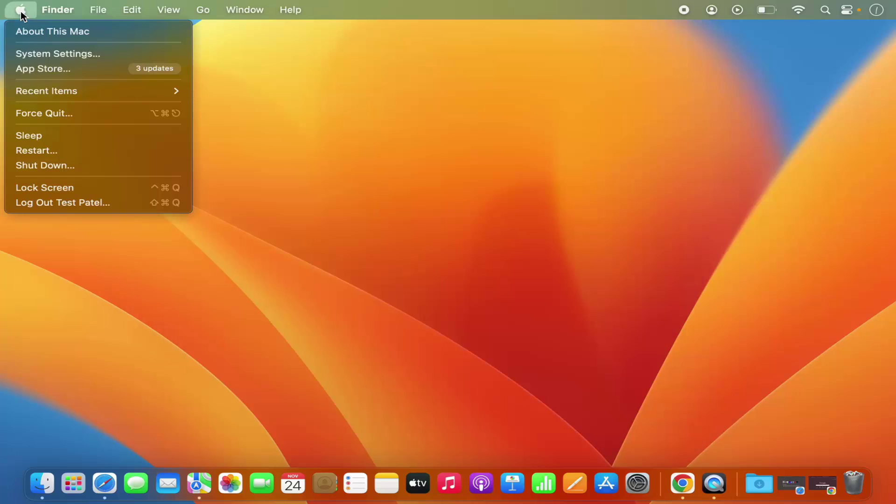
left_click(62, 54)
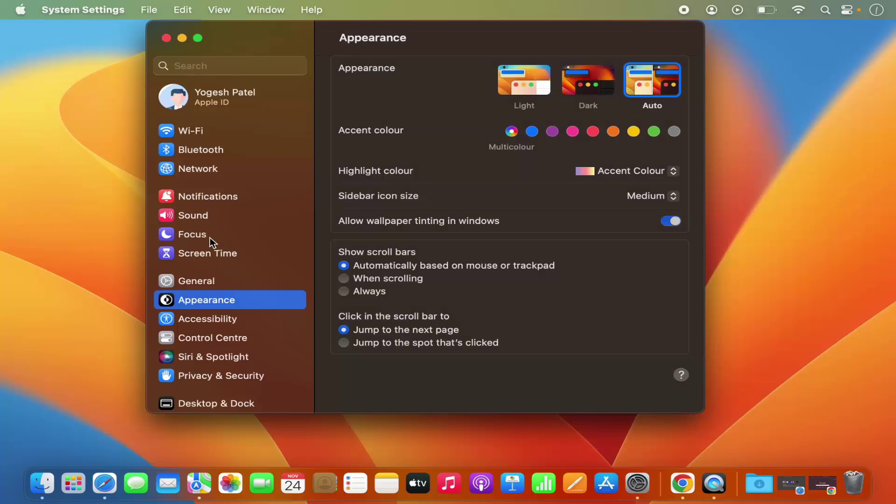
scroll(211, 250, "down", 2)
scroll(210, 250, "down", 2)
scroll(210, 249, "down", 2)
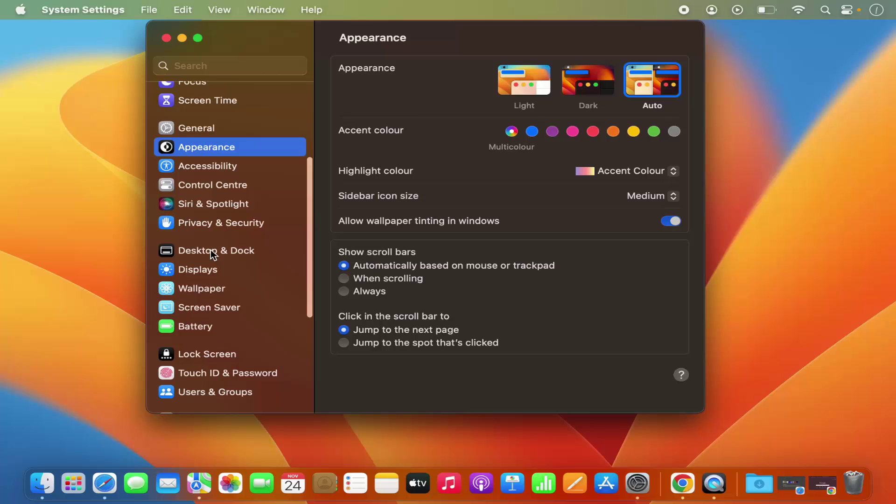
scroll(211, 250, "down", 1)
scroll(211, 250, "down", 2)
scroll(210, 250, "down", 1)
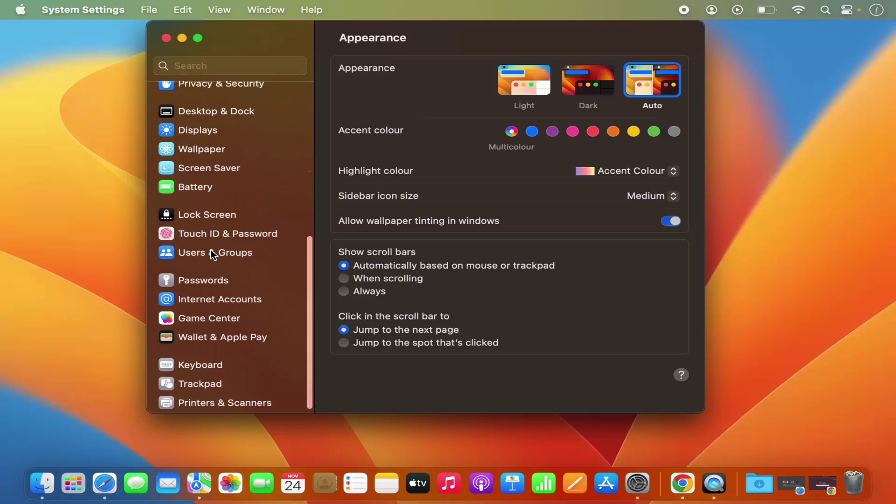
scroll(211, 250, "up", 1)
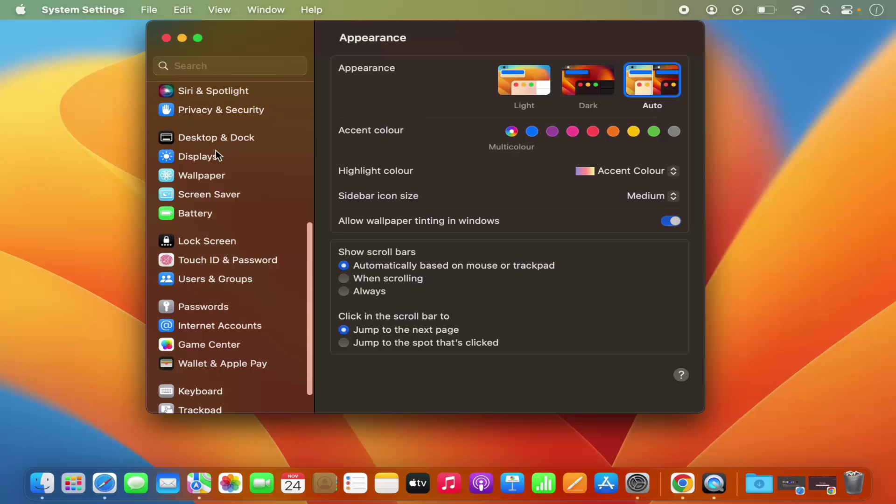
- Go to the Screen Saver settings and its thumbnail gallery, briefly trying the settings search
left_click(202, 199)
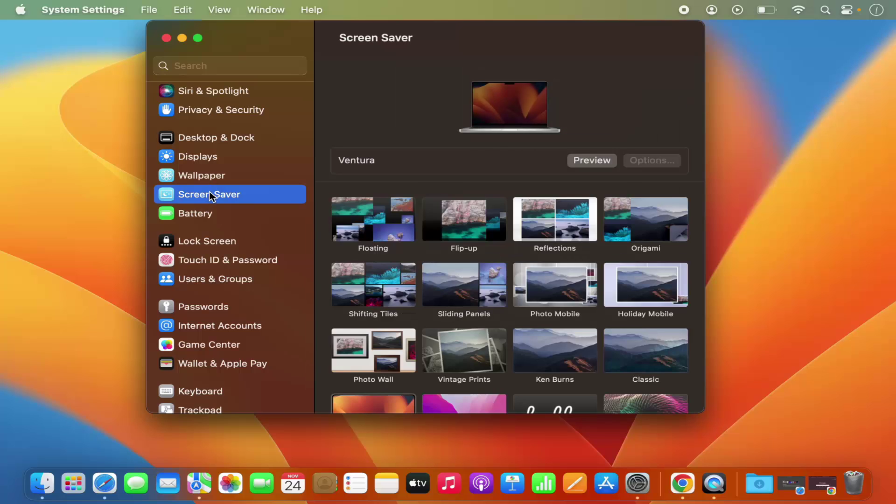
left_click(194, 65)
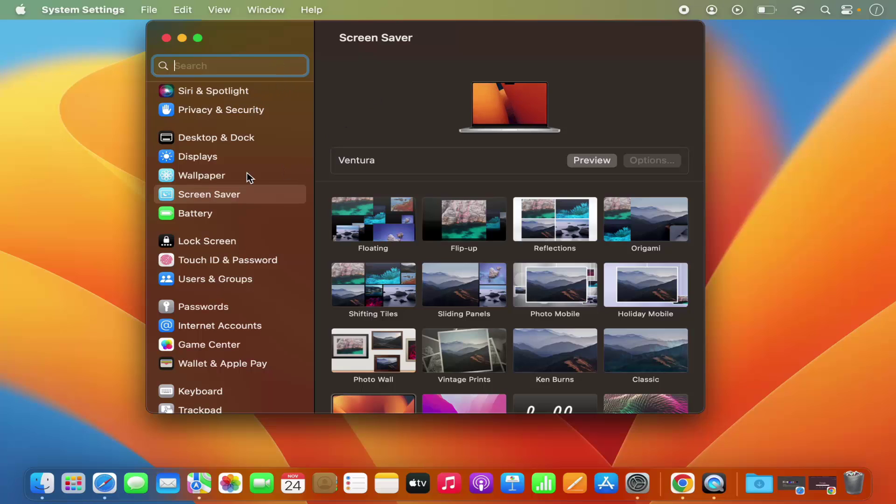
left_click(245, 194)
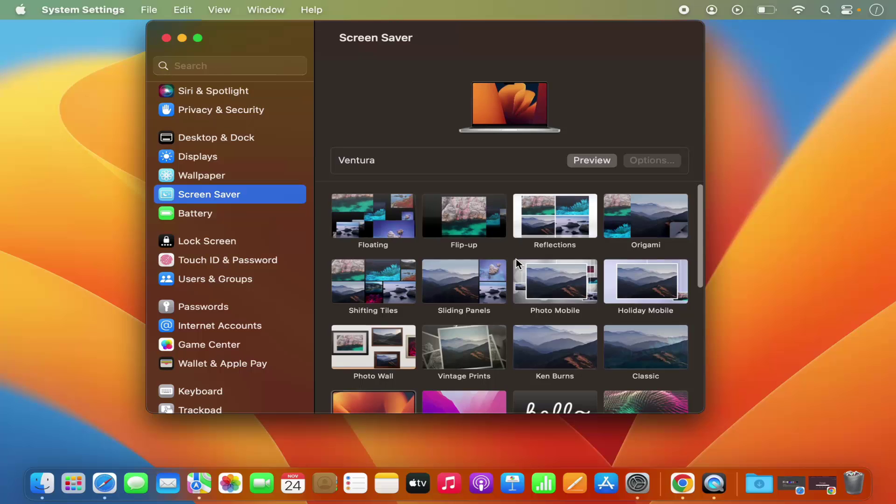
scroll(516, 260, "down", 2)
scroll(516, 260, "down", 2)
scroll(516, 260, "down", 2)
scroll(515, 263, "down", 2)
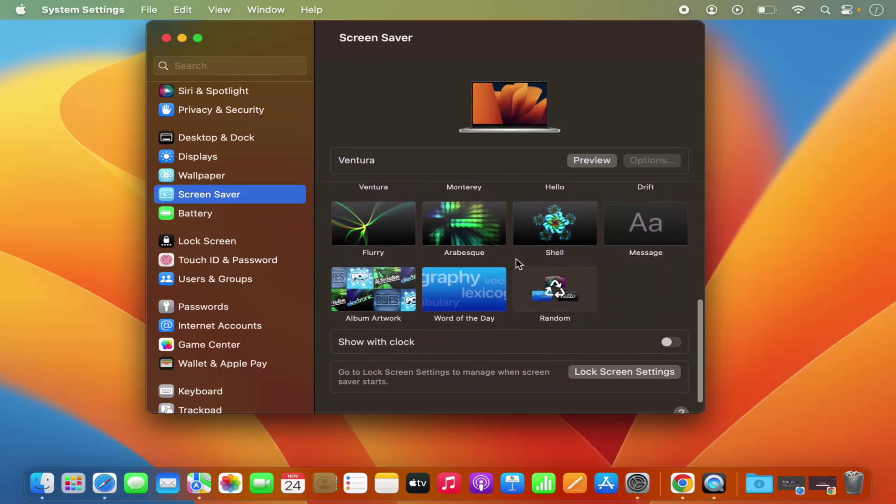
scroll(516, 263, "down", 1)
scroll(516, 263, "up", 3)
scroll(516, 258, "up", 5)
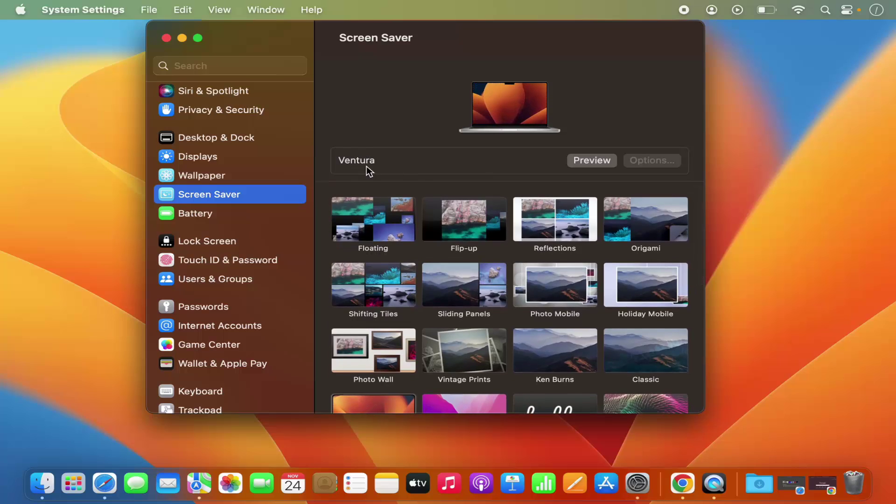
scroll(393, 253, "down", 1)
scroll(393, 253, "down", 2)
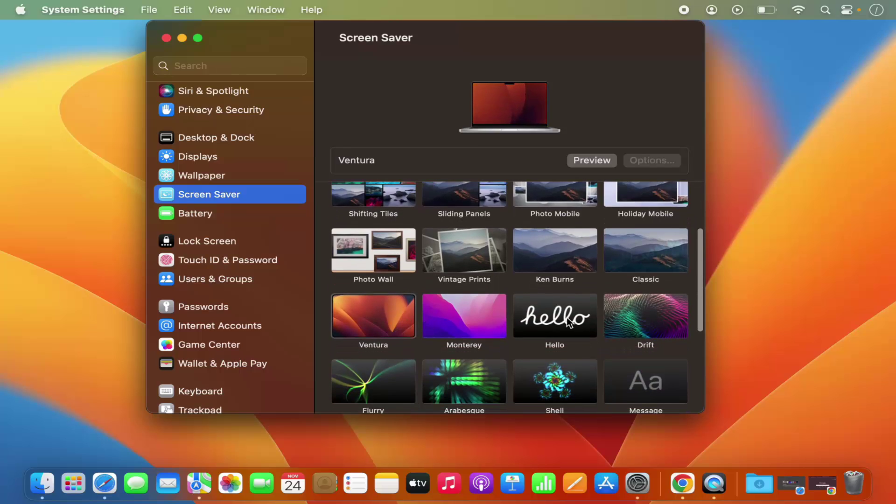
scroll(528, 352, "down", 2)
scroll(528, 352, "down", 2)
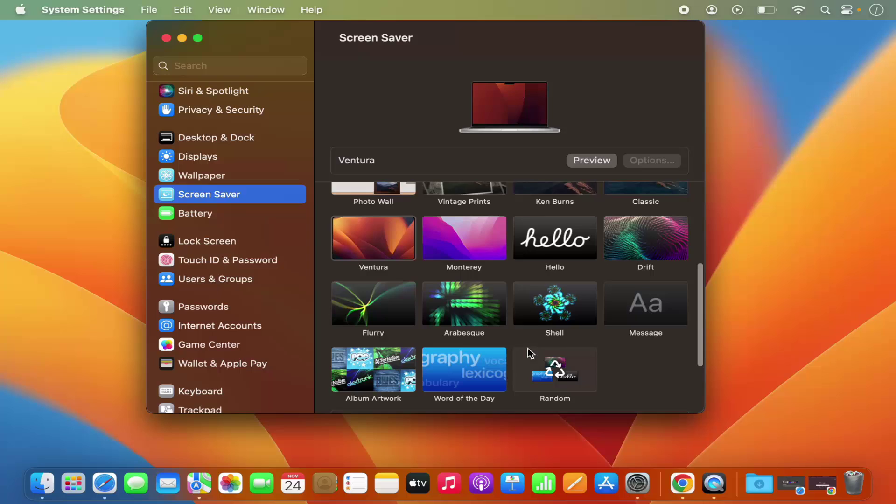
scroll(529, 352, "down", 1)
scroll(532, 355, "up", 1)
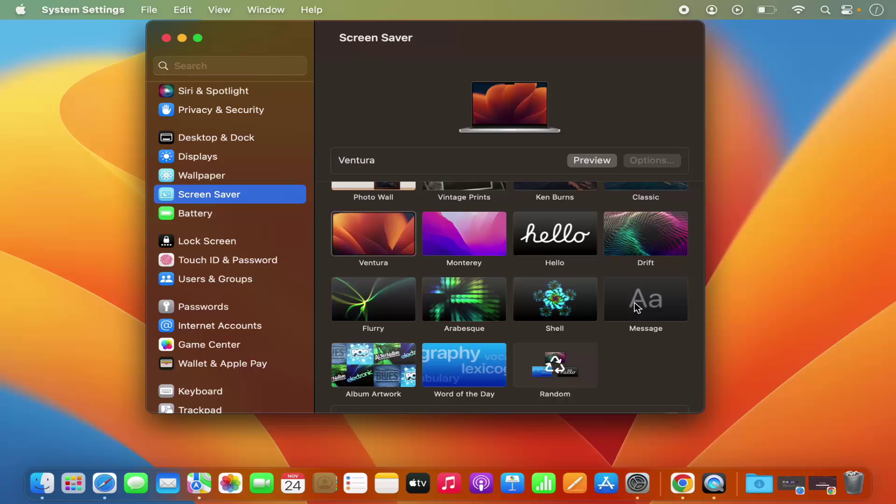
scroll(531, 312, "up", 2)
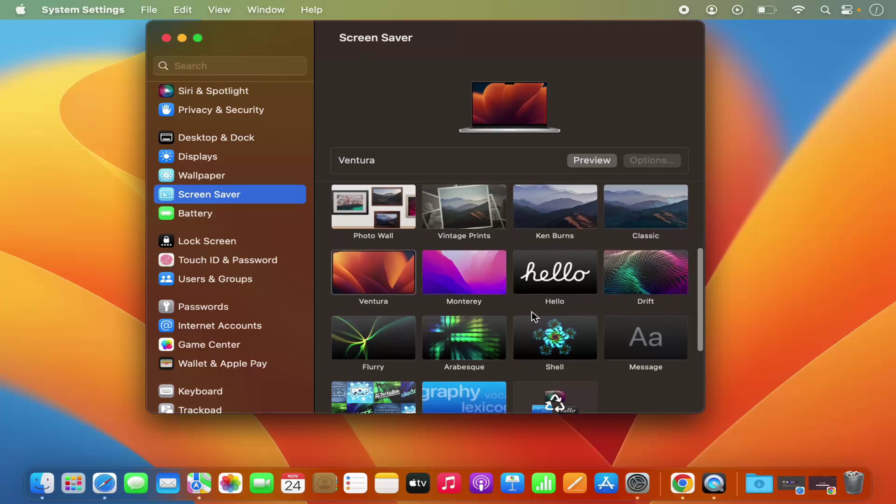
scroll(532, 312, "up", 2)
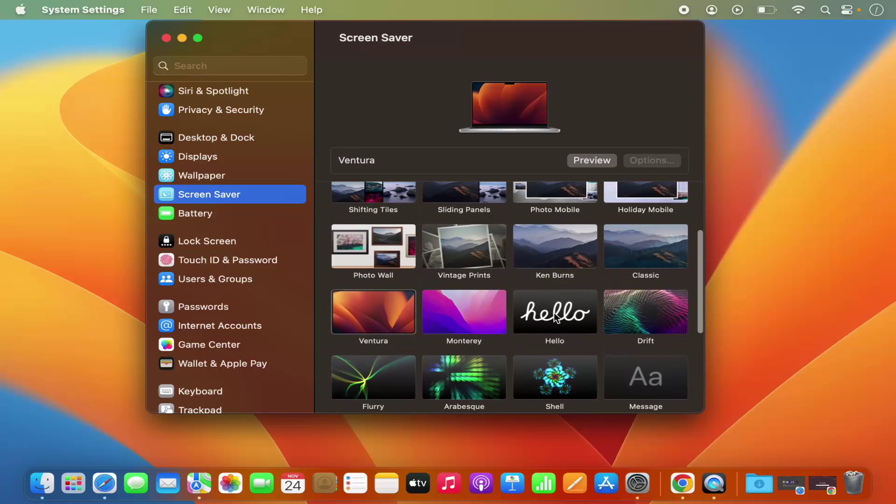
- Select the Hello screen saver and preview its handwritten greetings full-screen
left_click(551, 313)
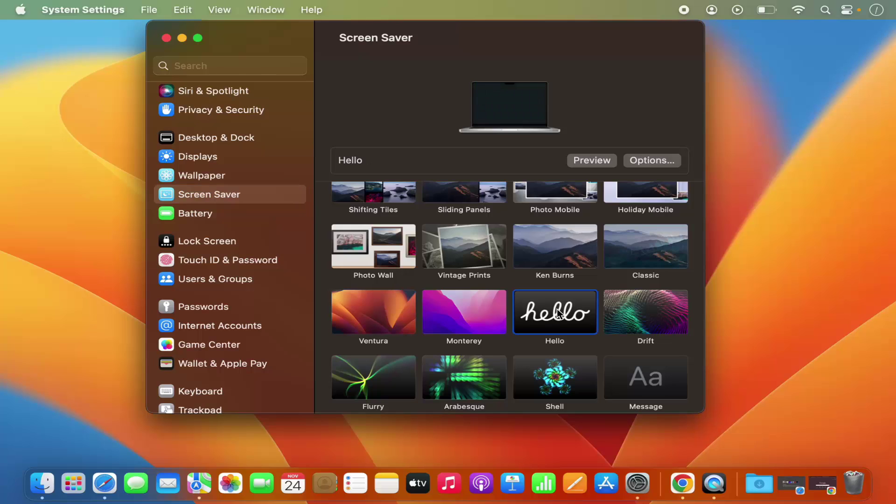
left_click(587, 161)
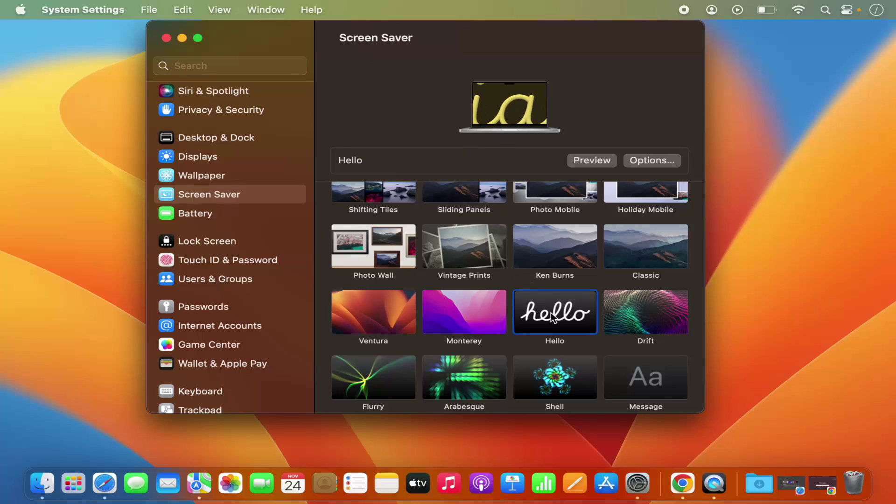
scroll(552, 317, "down", 1)
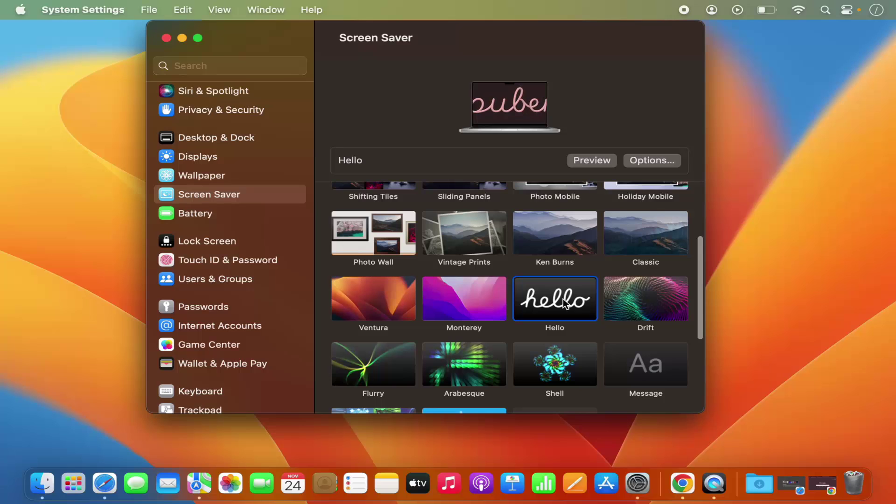
scroll(563, 299, "down", 3)
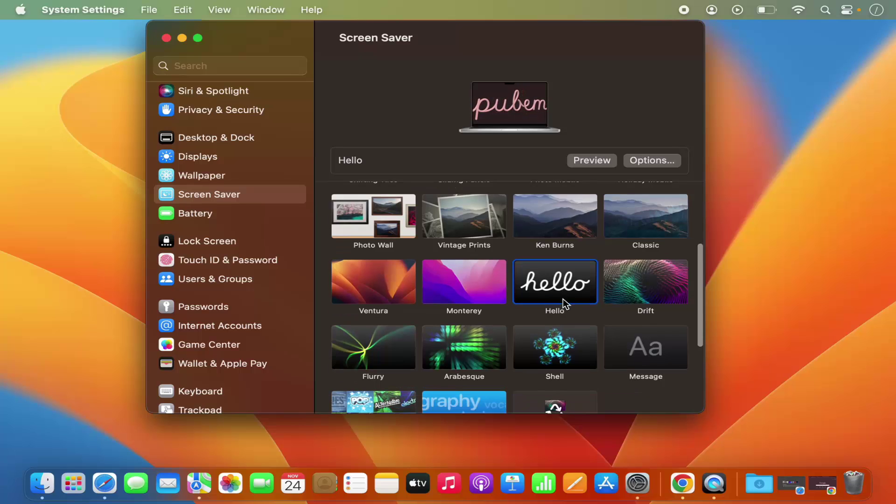
scroll(563, 299, "down", 3)
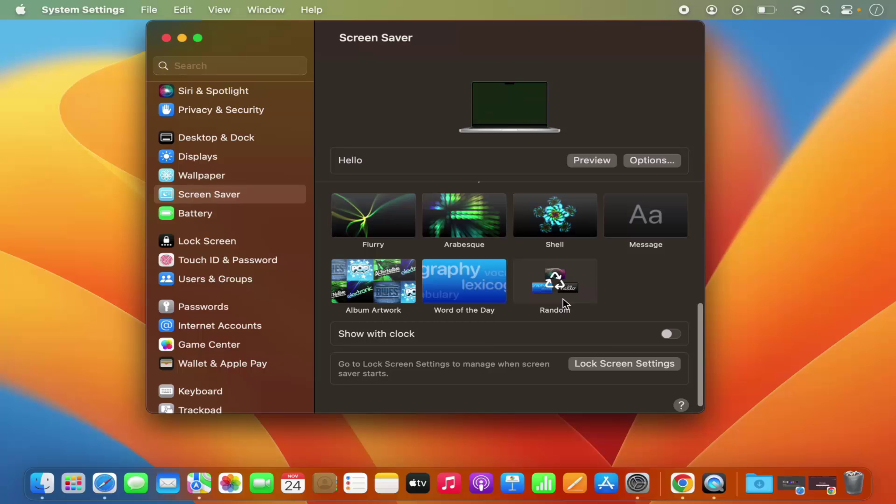
scroll(562, 299, "down", 1)
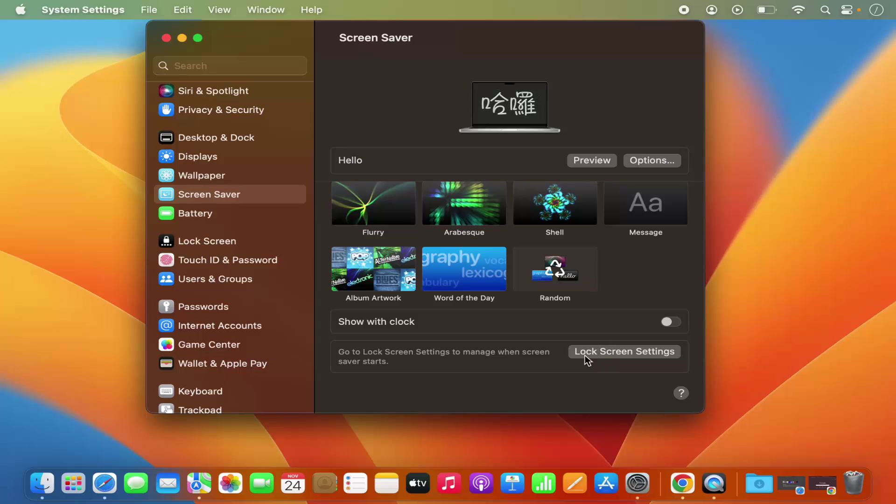
scroll(594, 358, "down", 1)
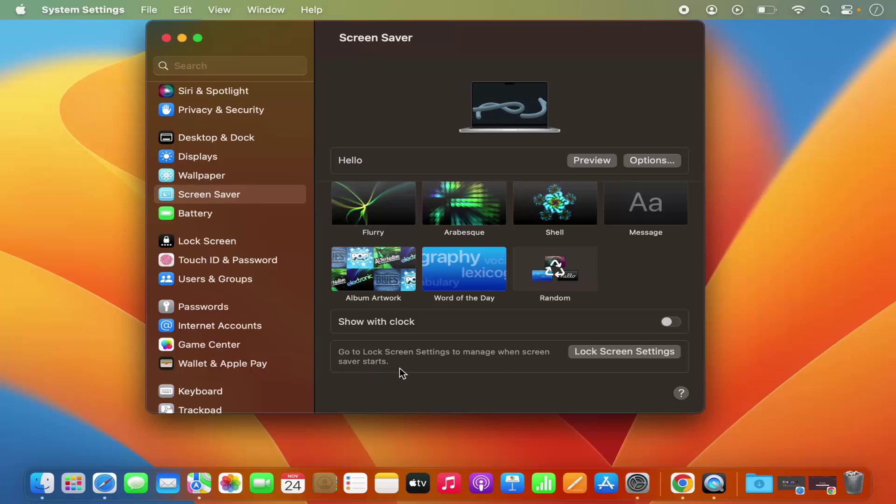
- In Lock Screen settings, set Start Screen Saver when inactive to For 1 minute
left_click(594, 355)
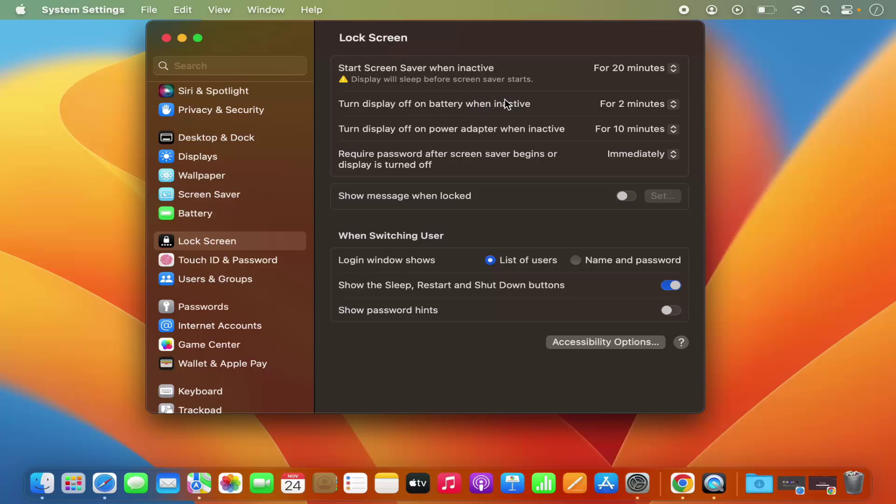
left_click(615, 73)
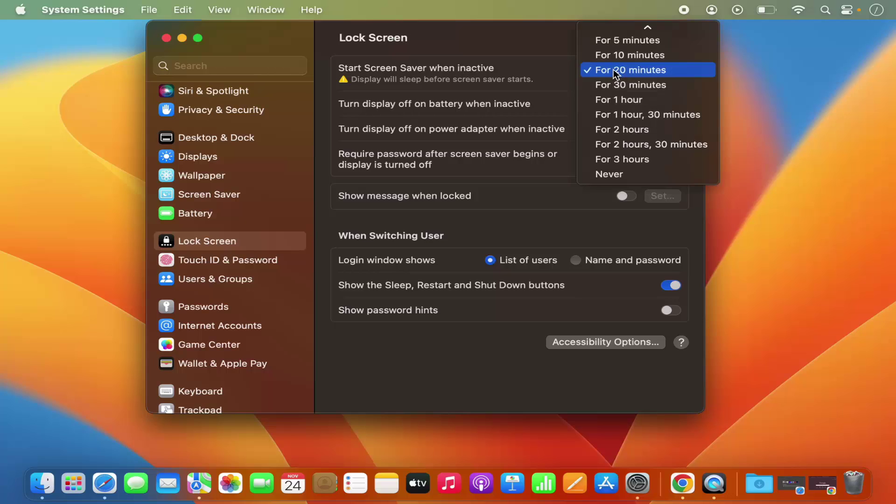
scroll(613, 70, "up", 2)
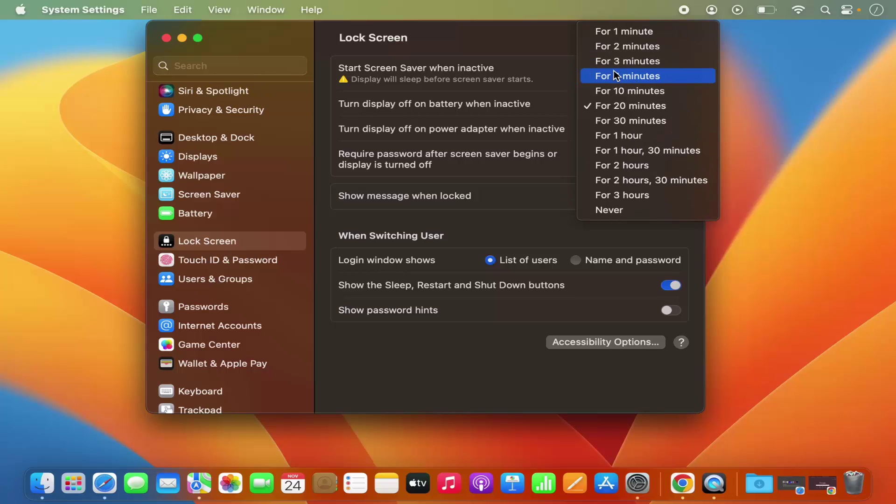
left_click(620, 35)
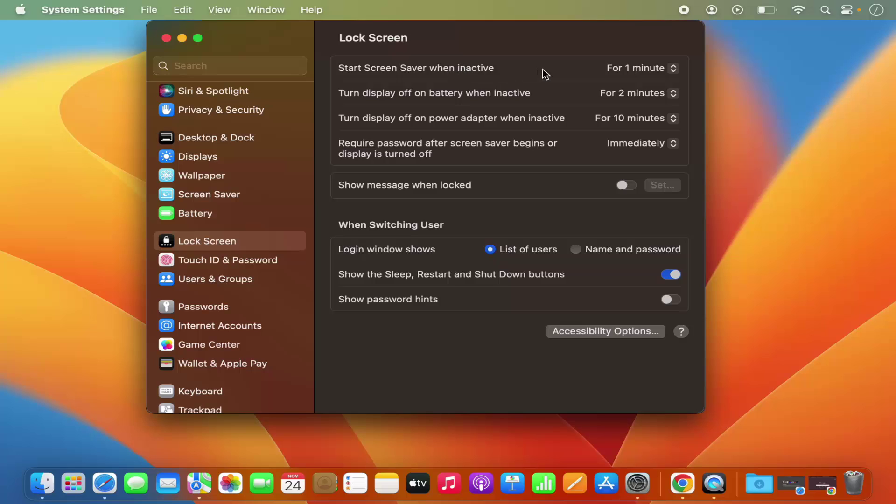
left_click(629, 69)
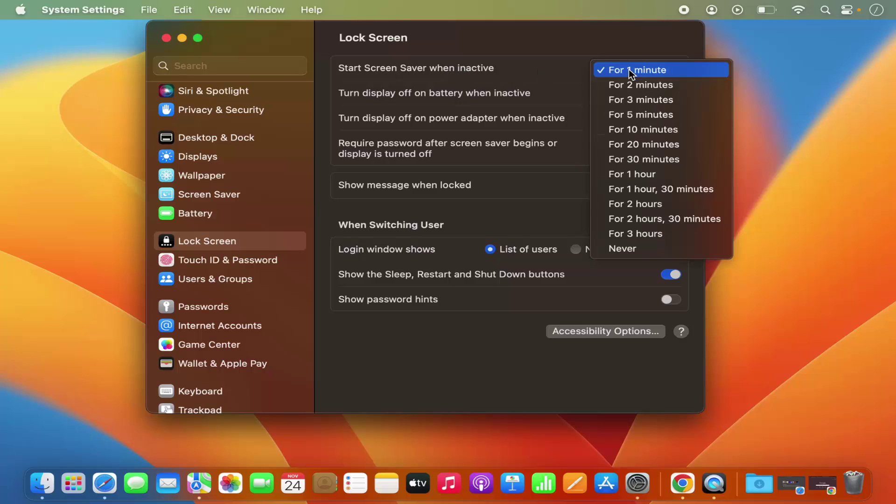
left_click(551, 72)
left_click(625, 93)
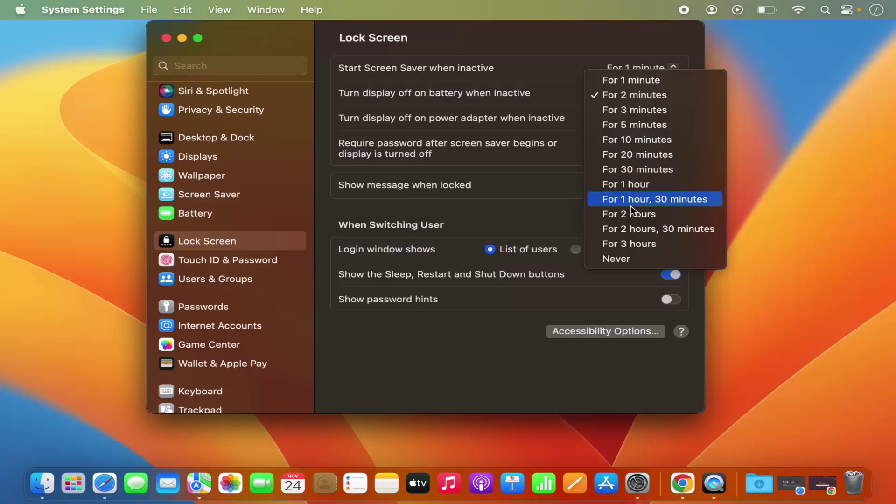
left_click(553, 71)
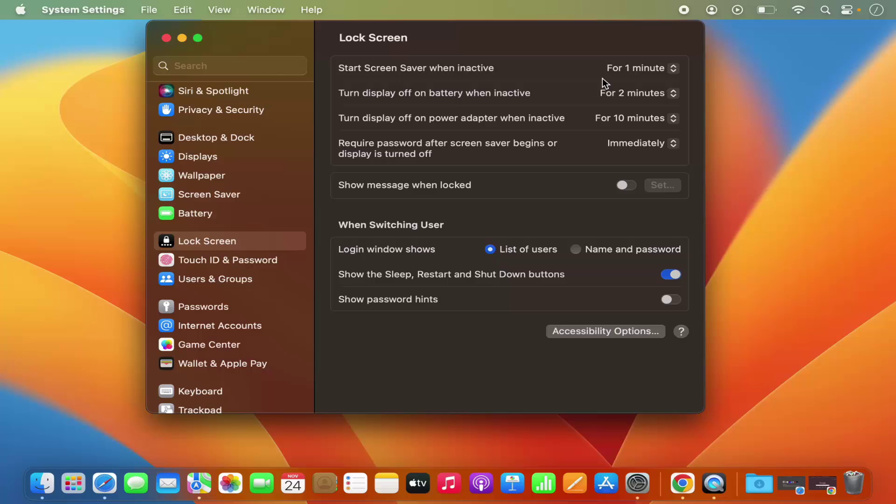